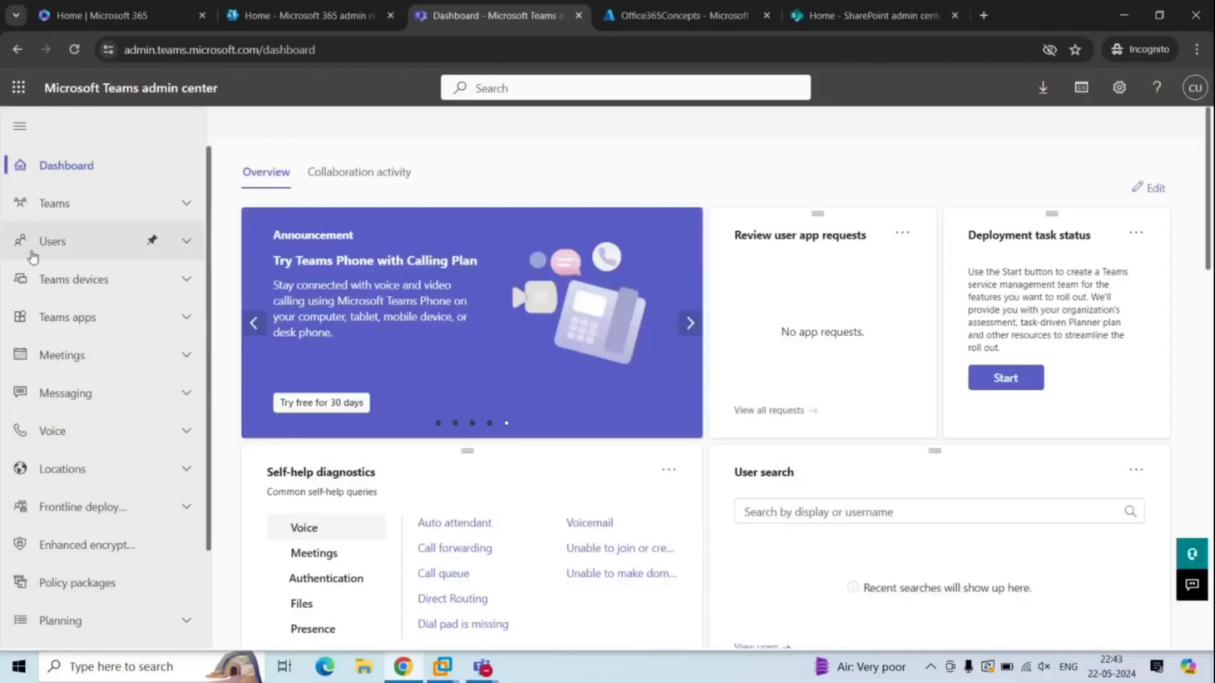
# Open the Guest access settings for Teams users and review the guest access and calling options
pyautogui.click(64, 254)
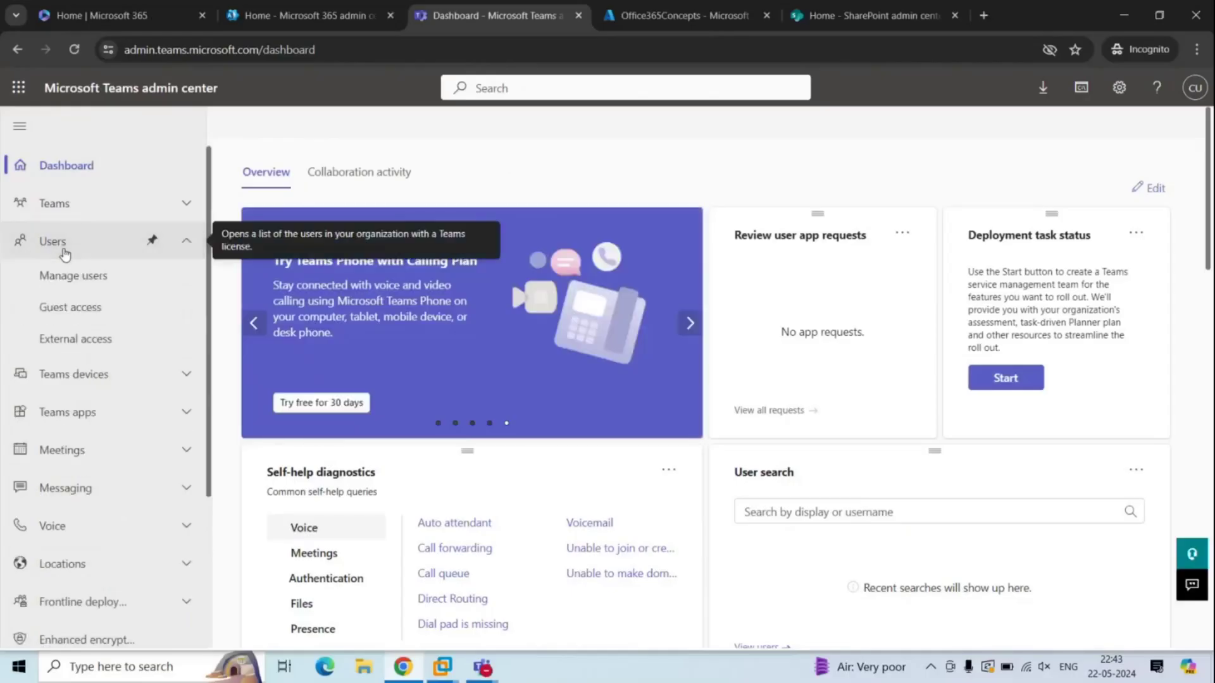
pyautogui.click(91, 309)
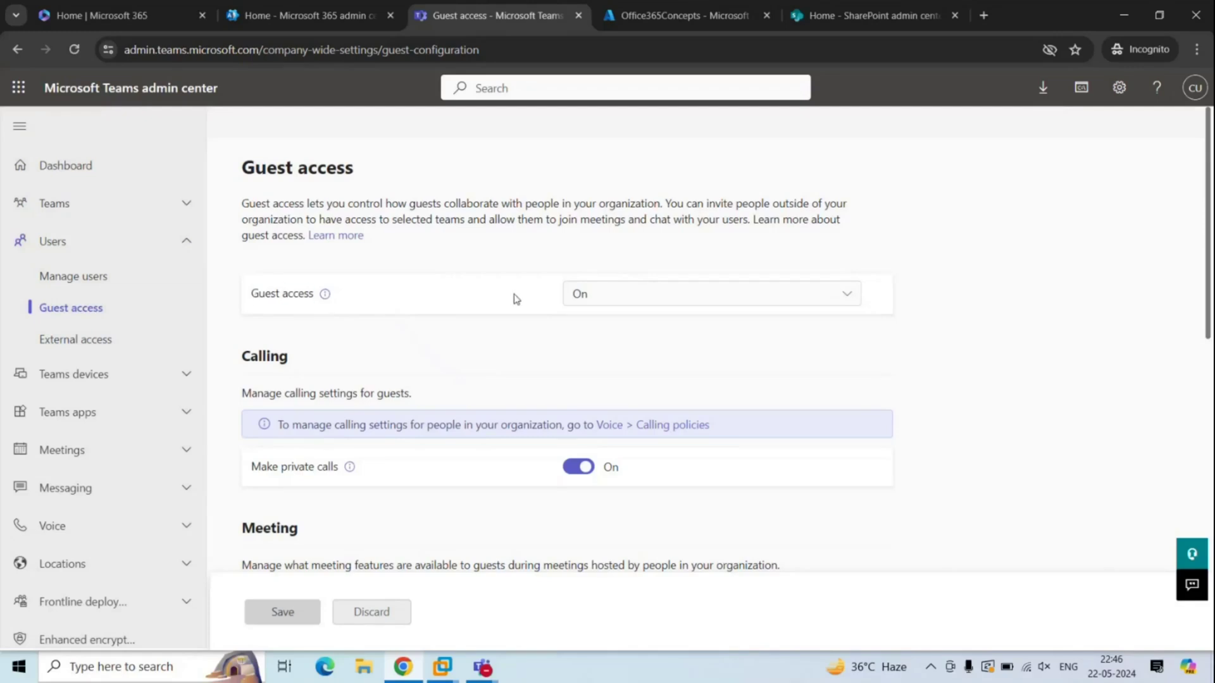
pyautogui.moveTo(516, 299); pyautogui.dragTo(230, 298)
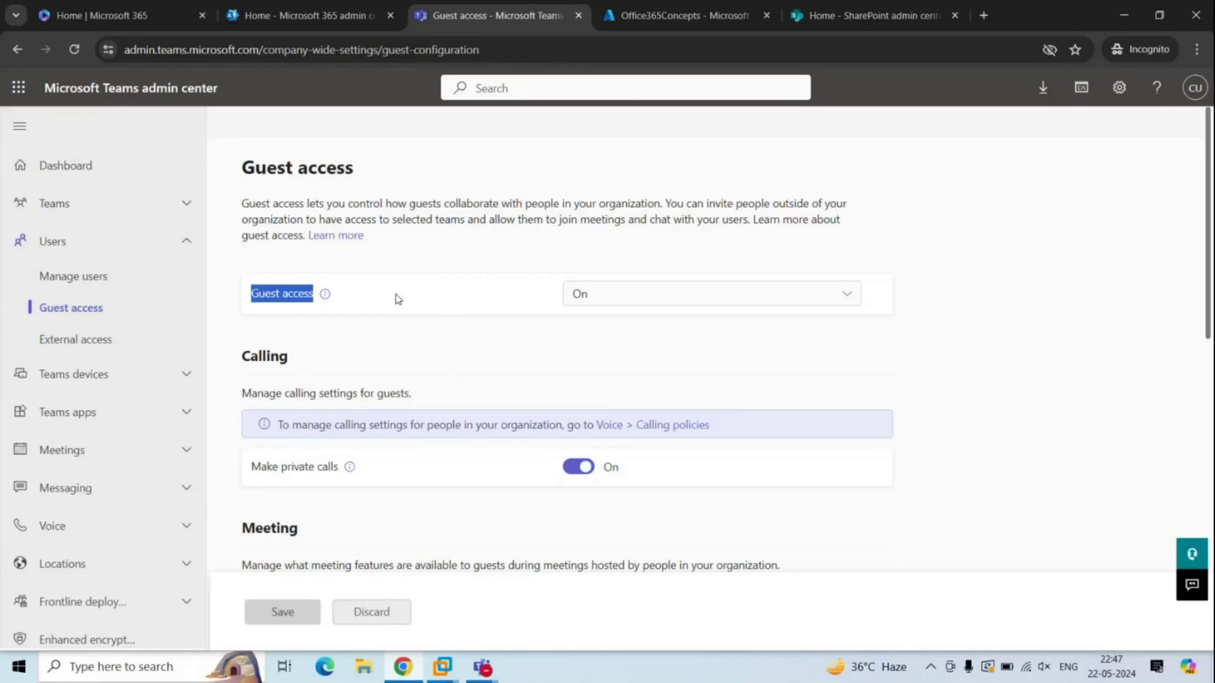
pyautogui.moveTo(251, 393); pyautogui.dragTo(242, 392)
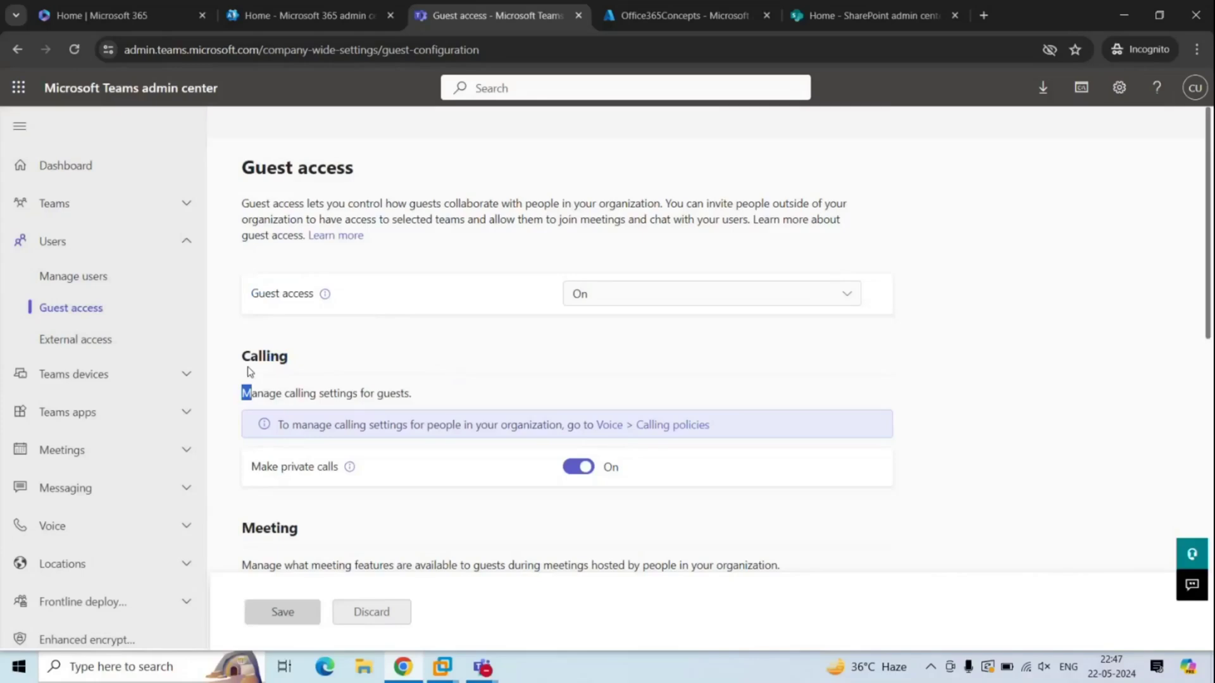
# Review the guest meeting settings, keeping screen sharing on Entire screen, including the Meet now in channels option
pyautogui.scroll(-5, 248, 371)
pyautogui.doubleClick(342, 213)
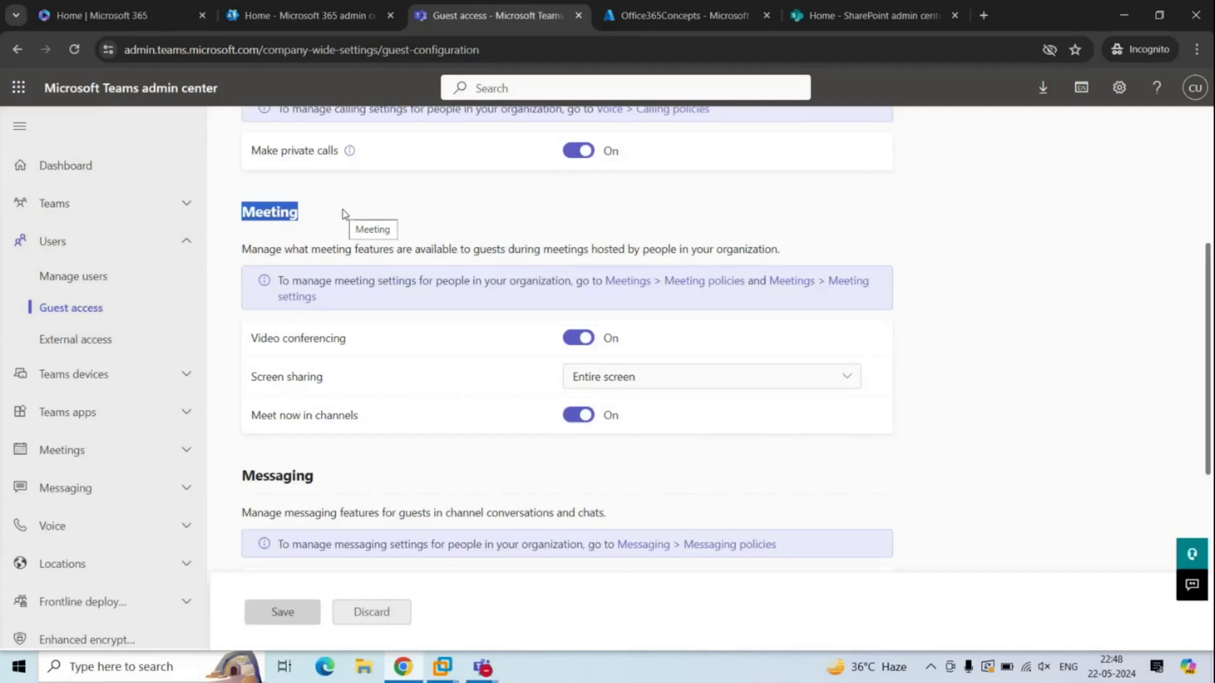
pyautogui.click(708, 382)
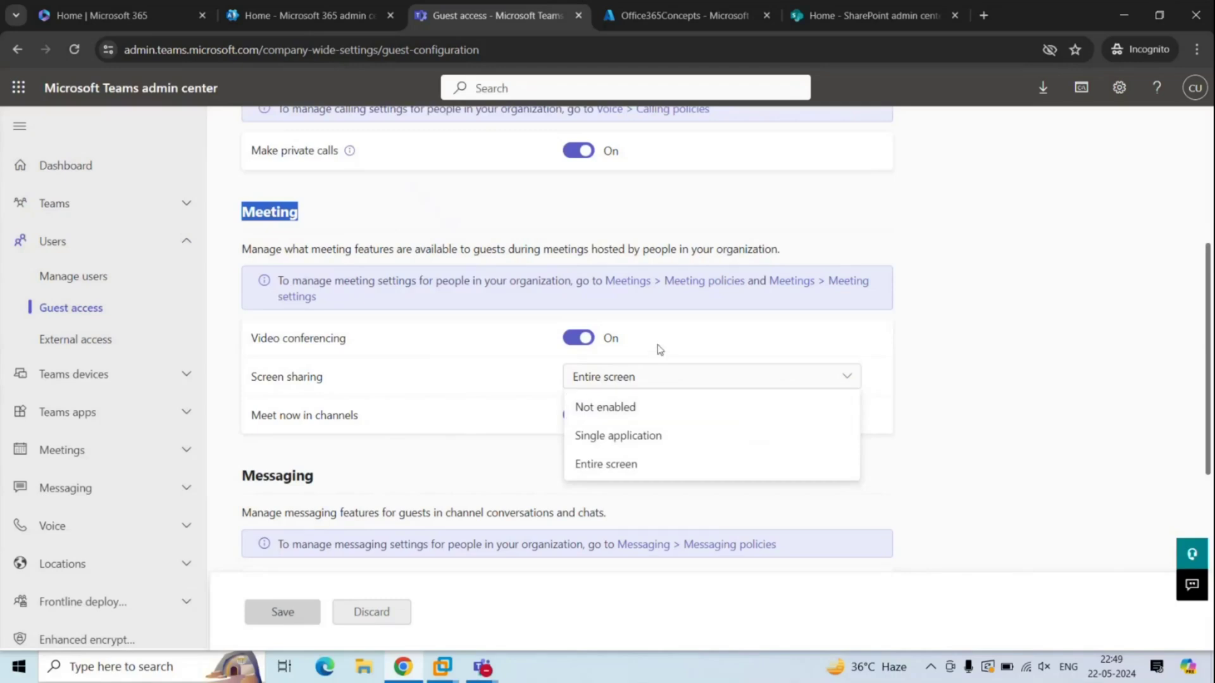
pyautogui.click(706, 468)
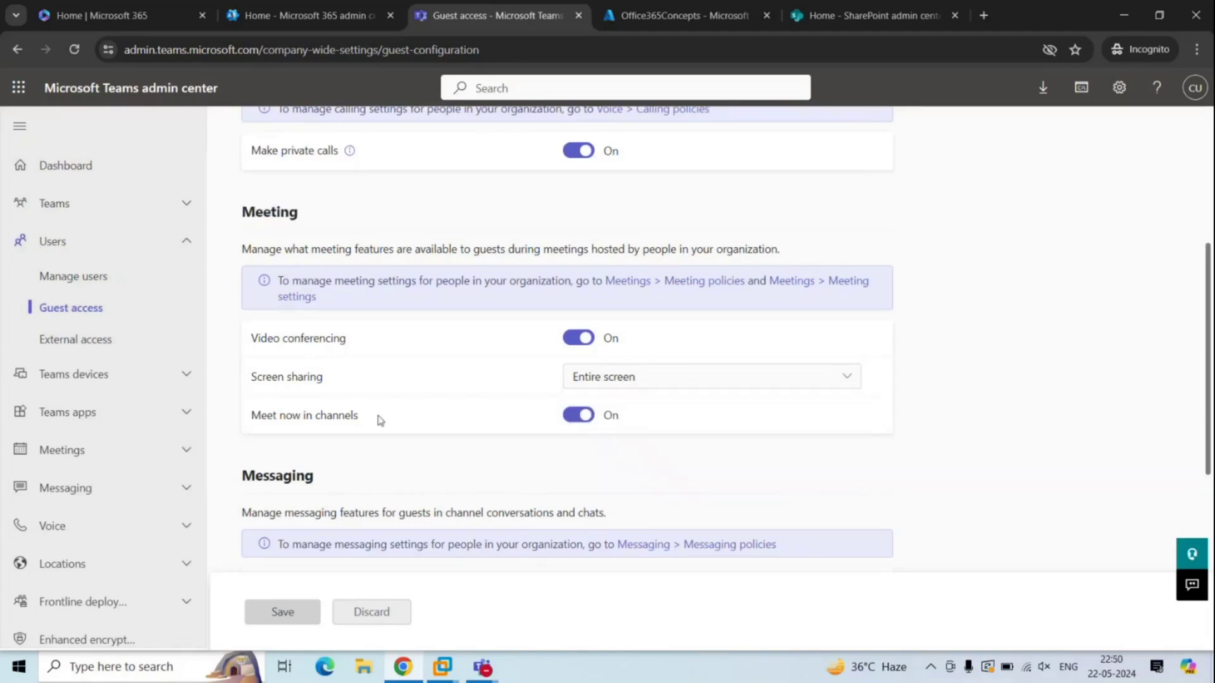
pyautogui.moveTo(380, 420); pyautogui.dragTo(296, 418)
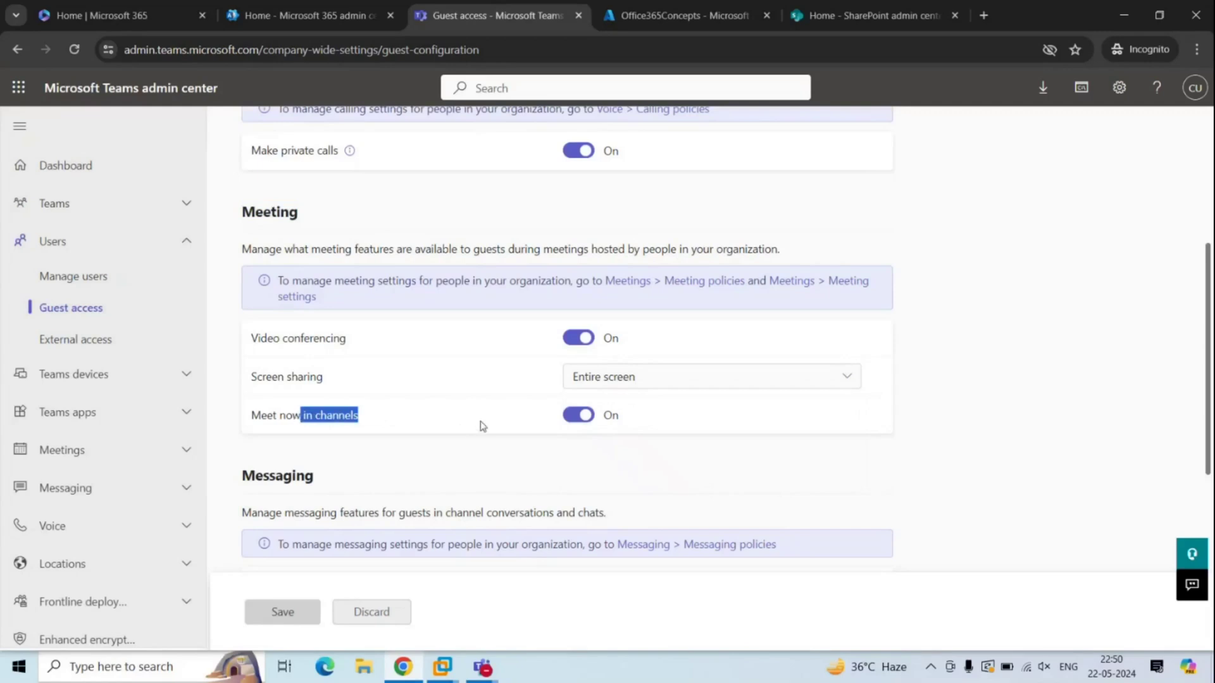
# Review the guest messaging settings, including chat, Giphy in conversations and immersive reader for messages
pyautogui.scroll(-5, 457, 271)
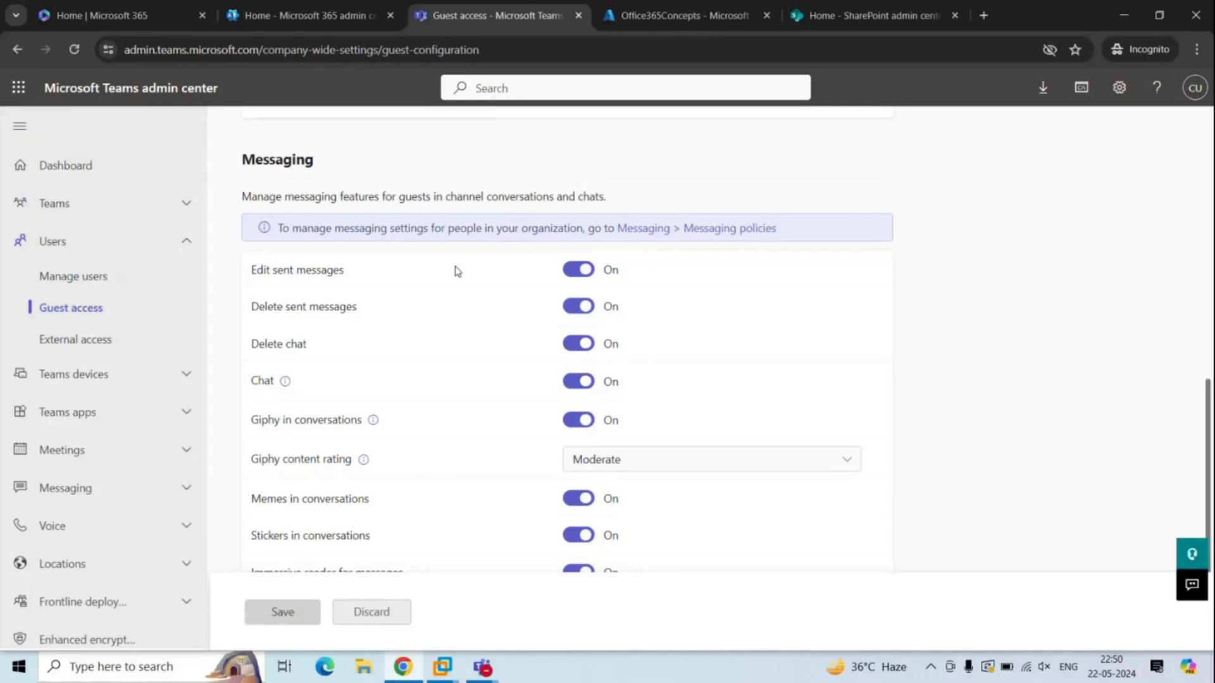
pyautogui.moveTo(250, 380); pyautogui.dragTo(320, 384)
pyautogui.scroll(-2, 312, 382)
pyautogui.moveTo(268, 335); pyautogui.dragTo(307, 335)
pyautogui.click(306, 335)
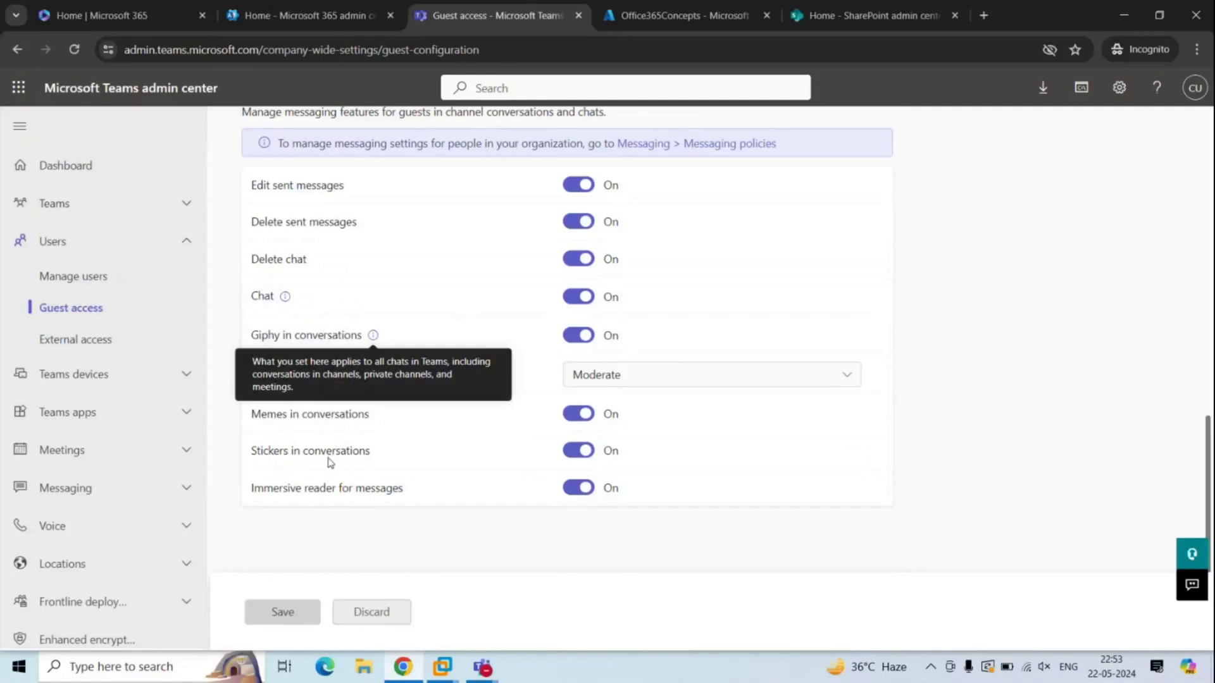
pyautogui.moveTo(282, 488); pyautogui.dragTo(383, 492)
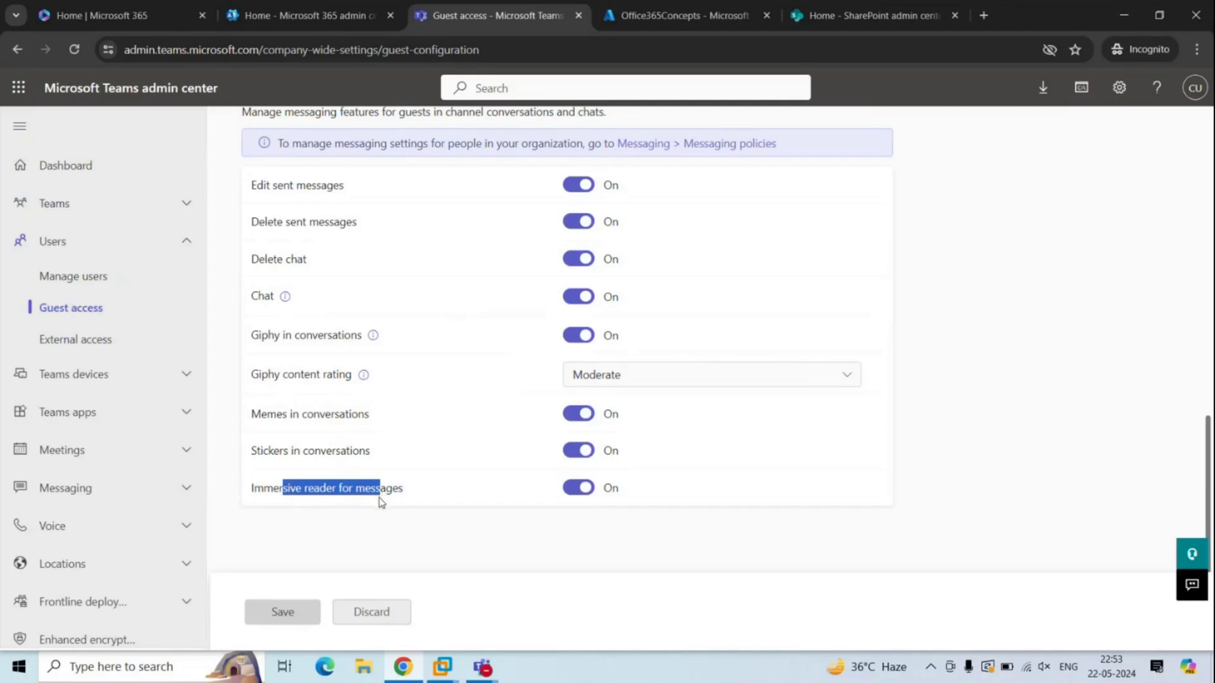
# Open the External access settings for users and view the choices for external domain access
pyautogui.click(116, 342)
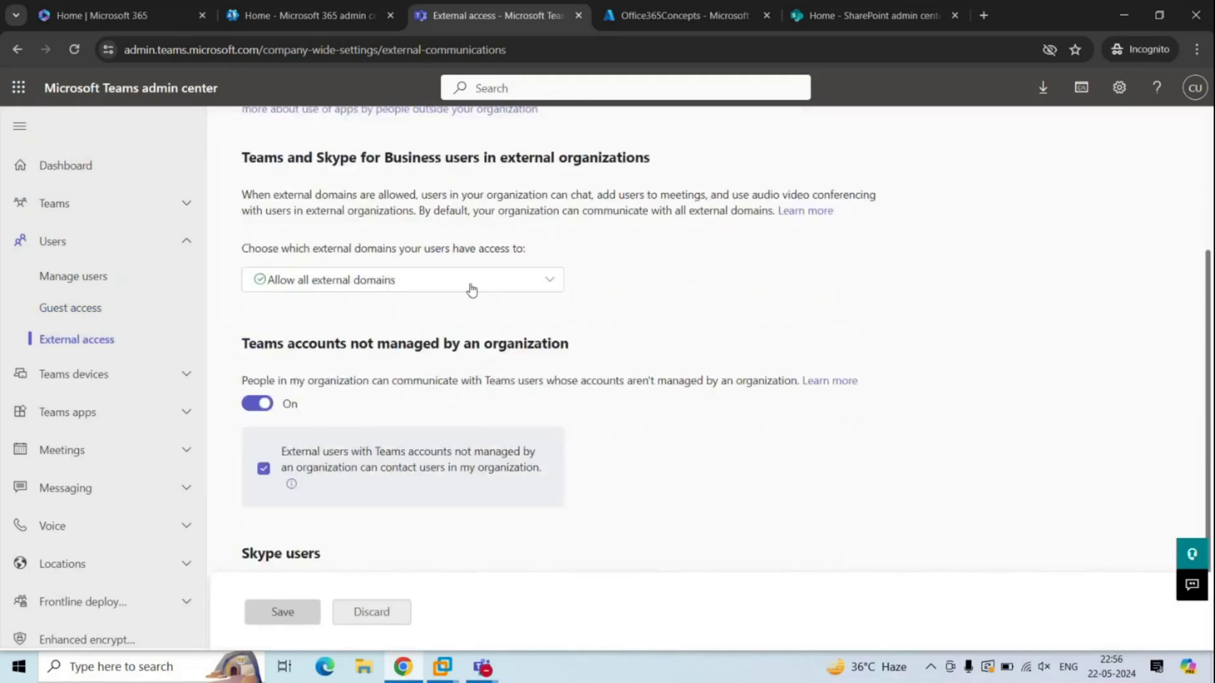
pyautogui.click(476, 280)
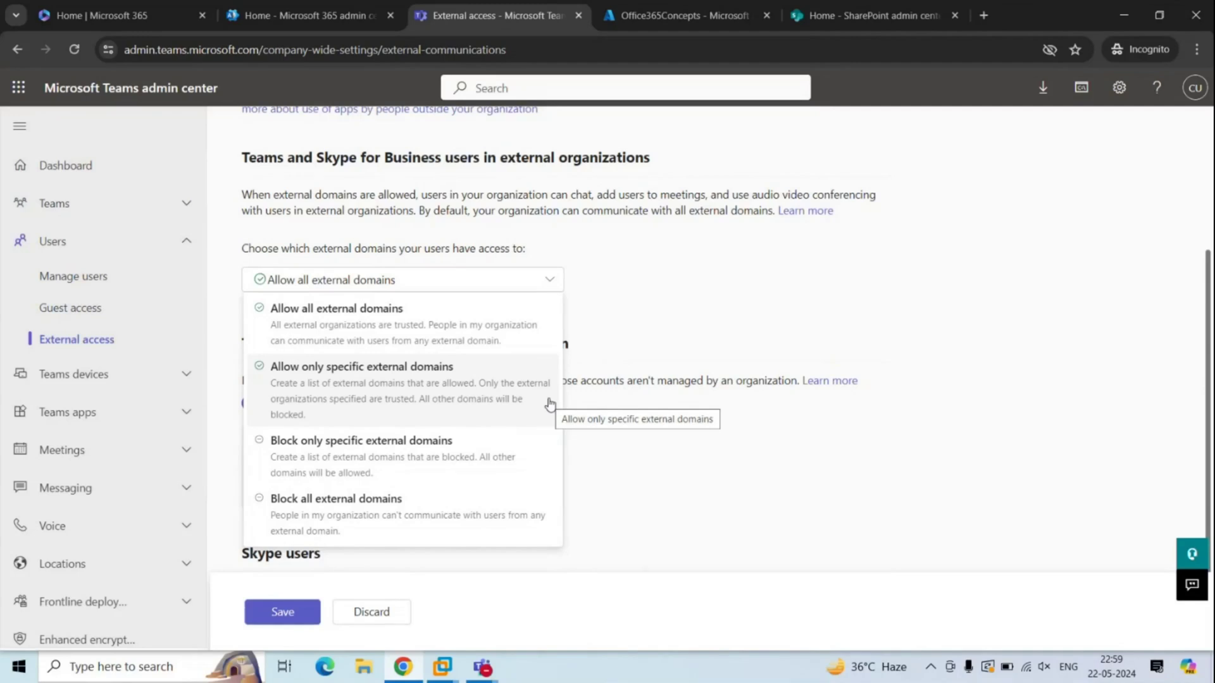
# Allow only specific external domains and add gmail.com as an allowed domain
pyautogui.click(549, 403)
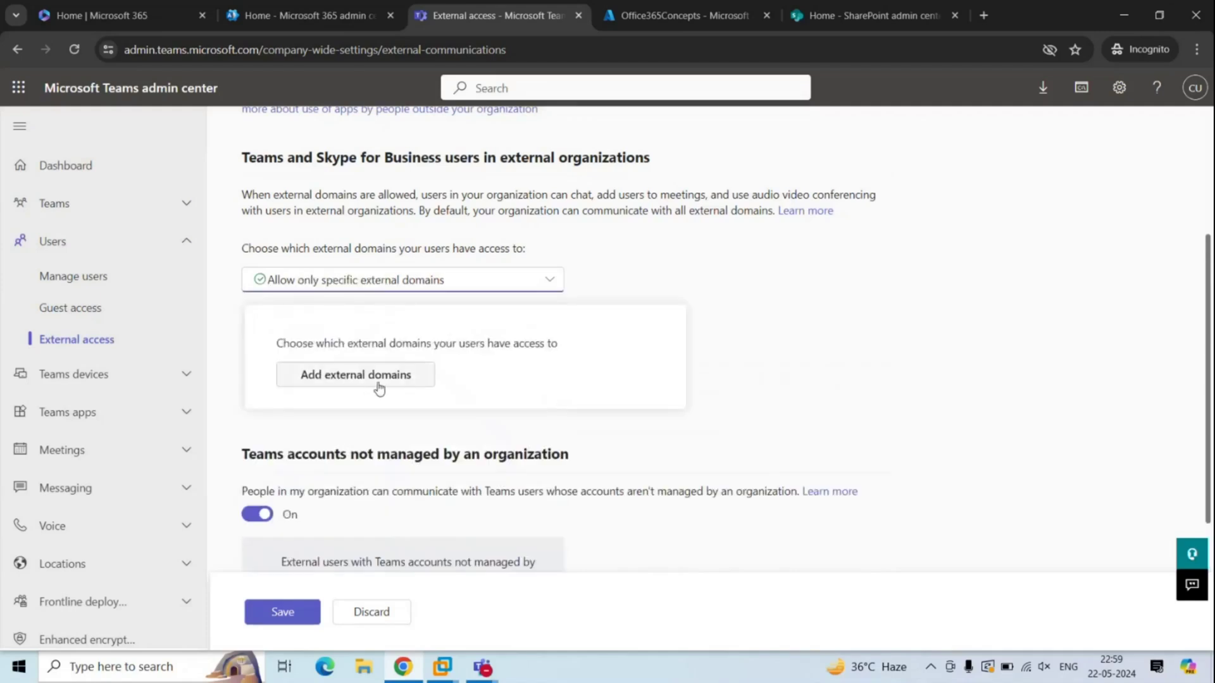
pyautogui.click(288, 378)
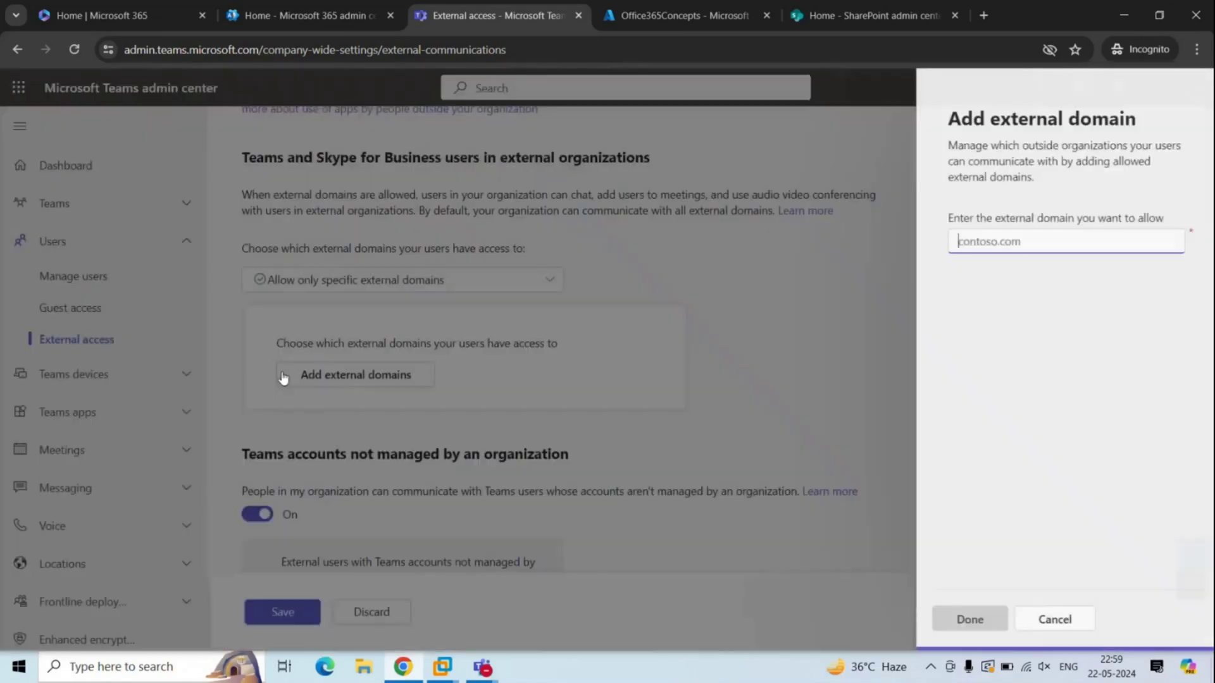
pyautogui.write('gm')
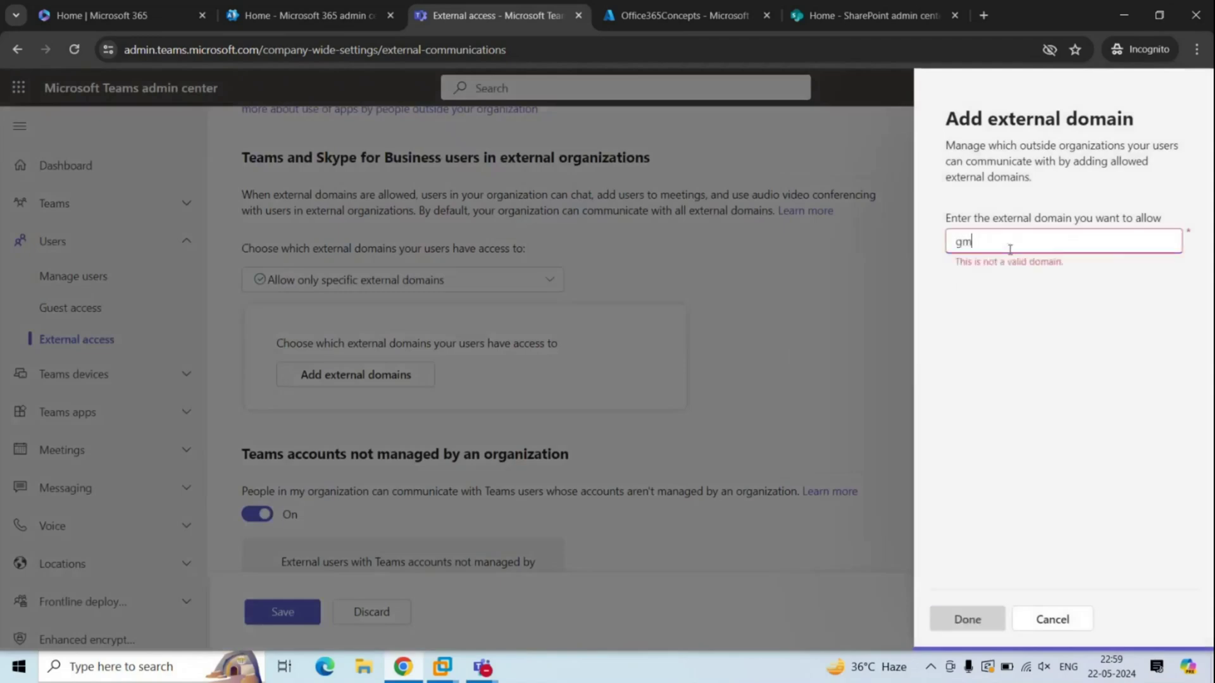
pyautogui.write('ail.com')
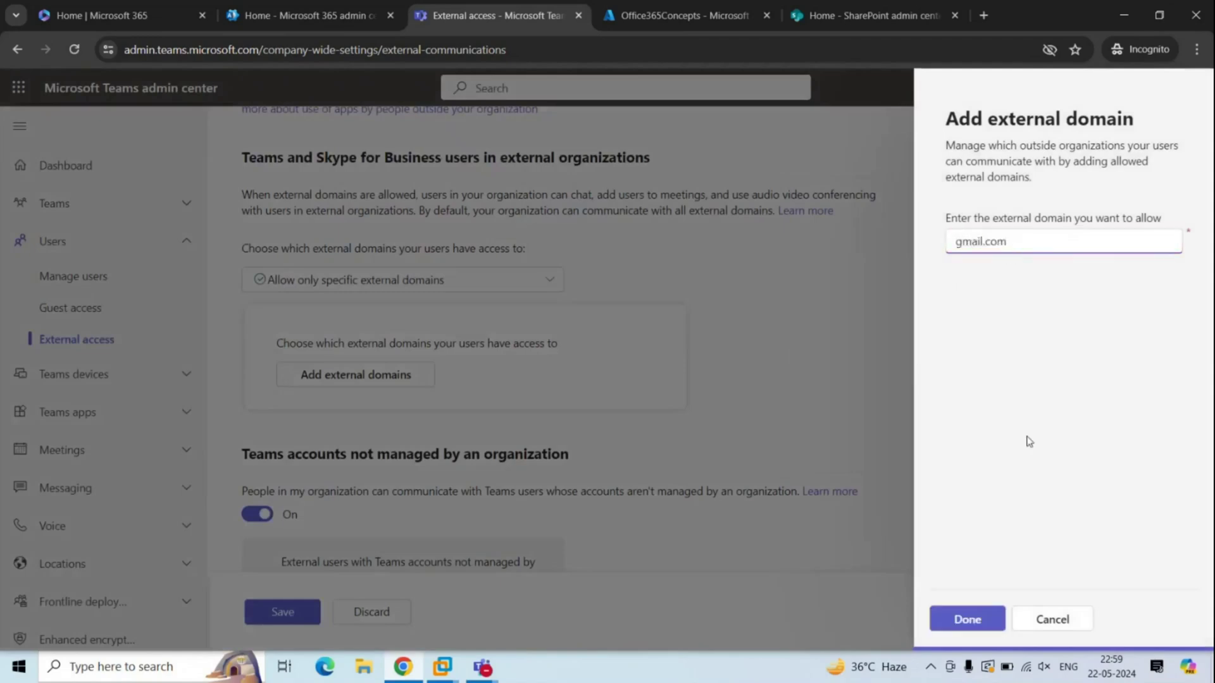
pyautogui.press('Return')
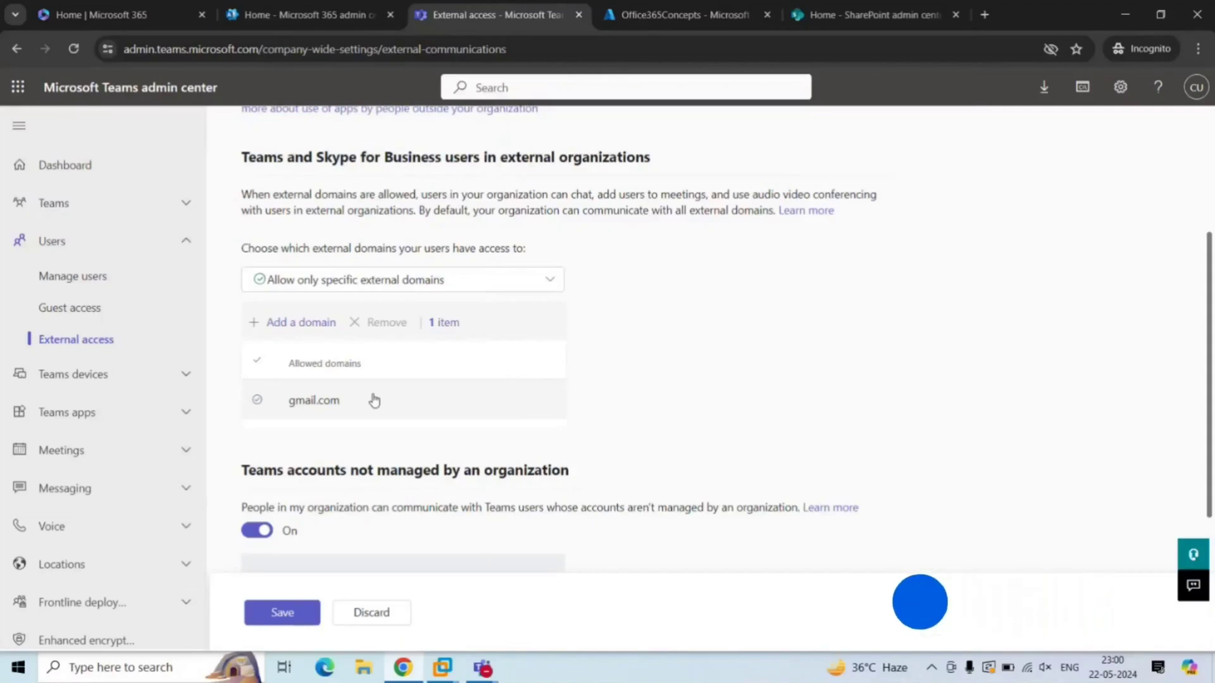
# Set external domain access to Allow all external domains and review the option for Teams accounts not managed by an organization
pyautogui.click(549, 279)
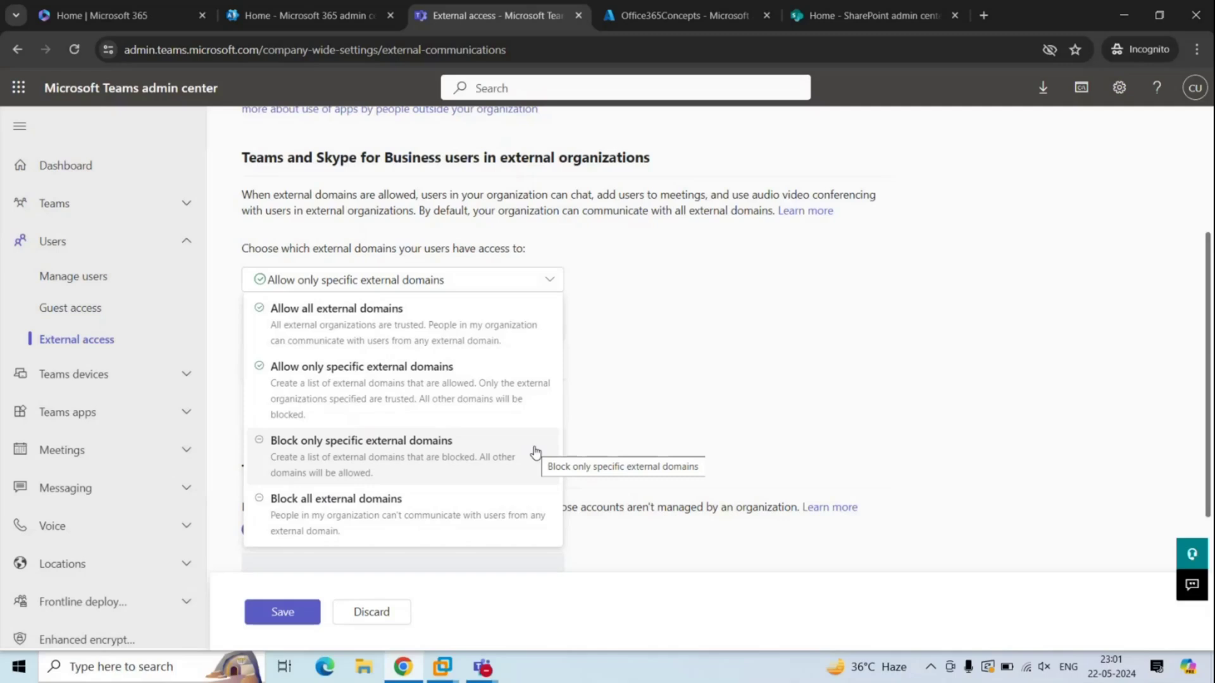
pyautogui.click(466, 507)
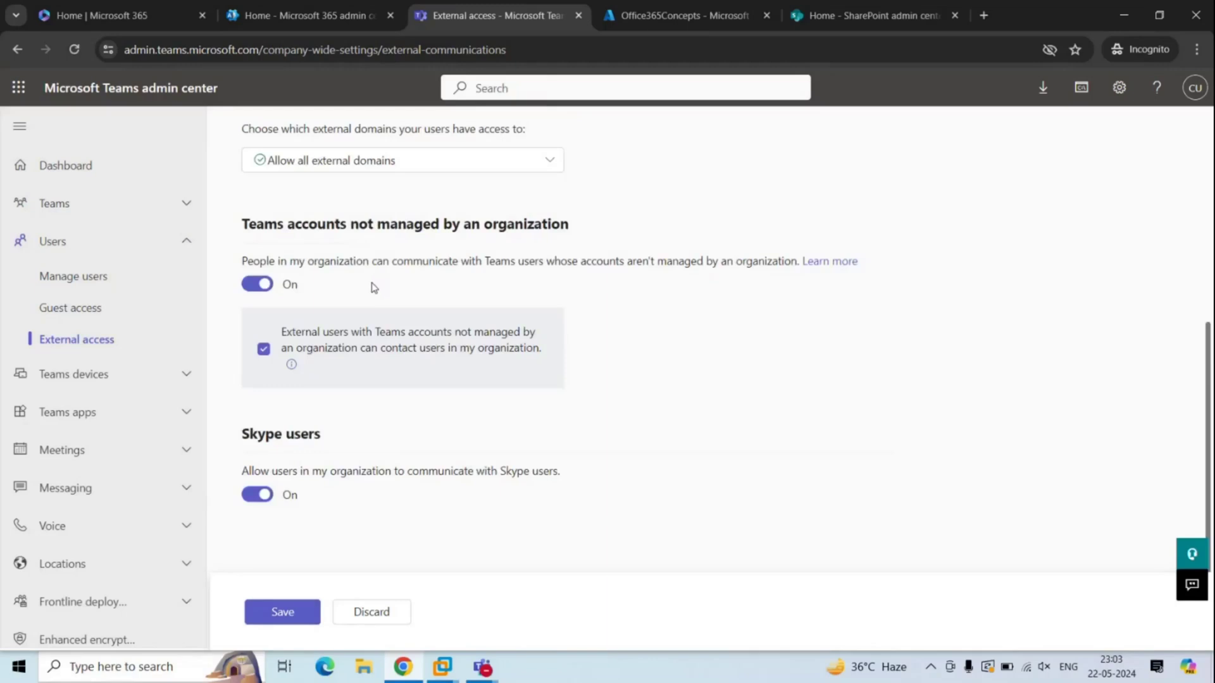
pyautogui.moveTo(330, 261); pyautogui.dragTo(510, 262)
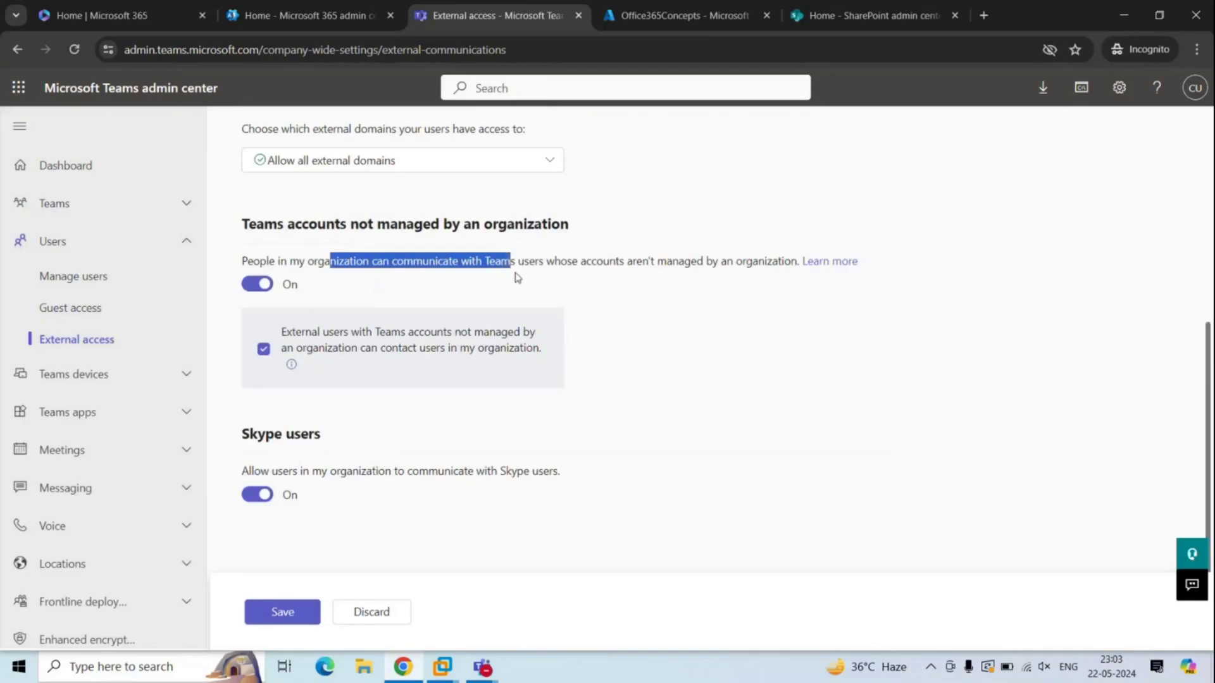
pyautogui.click(491, 285)
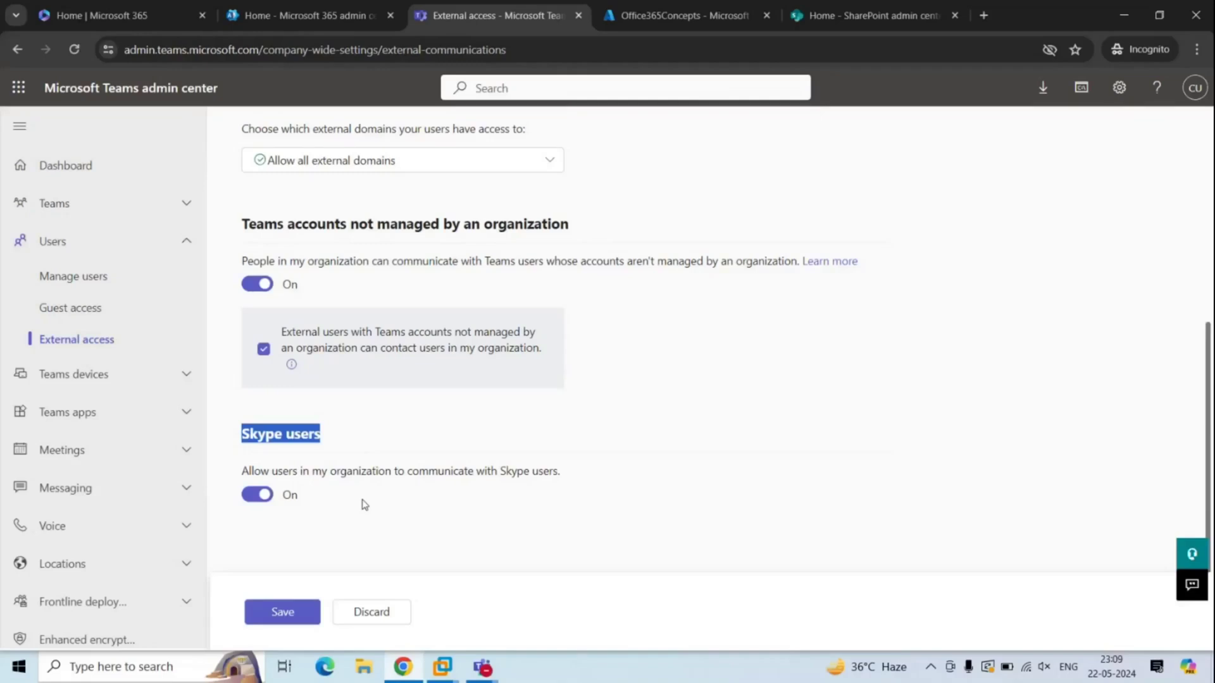
# Switch to the Azure portal and open the External collaboration settings of External Identities
pyautogui.hotkey('ctrl', 'Tab')
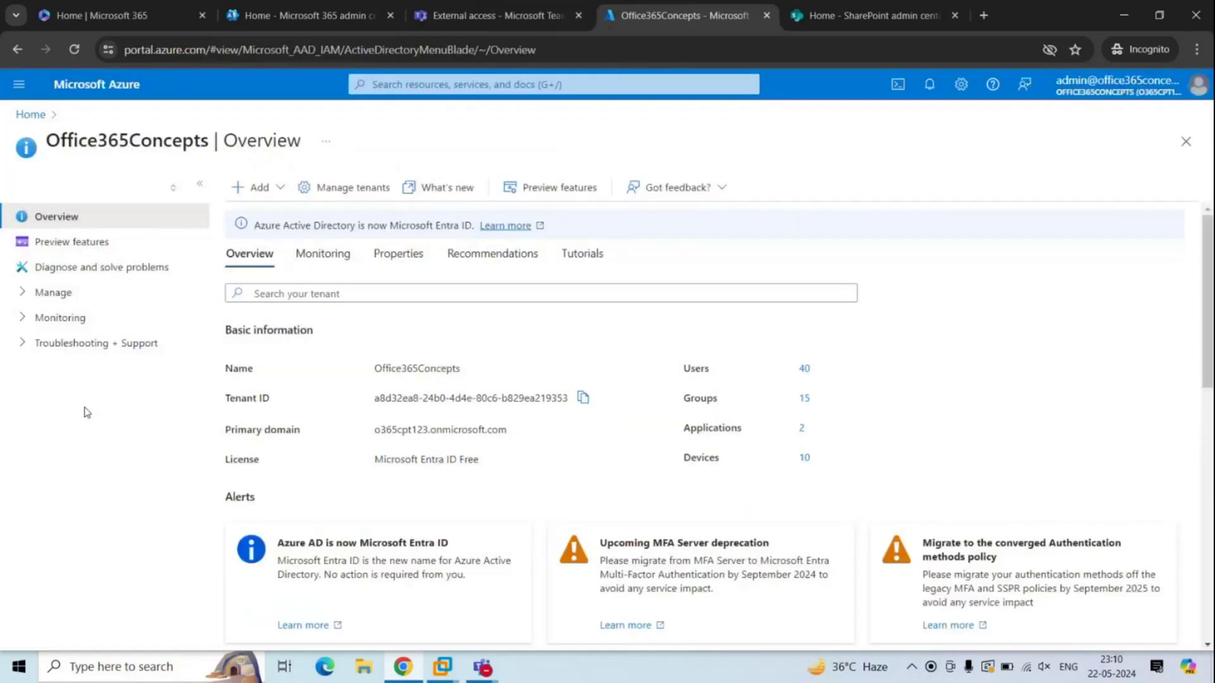
pyautogui.click(29, 294)
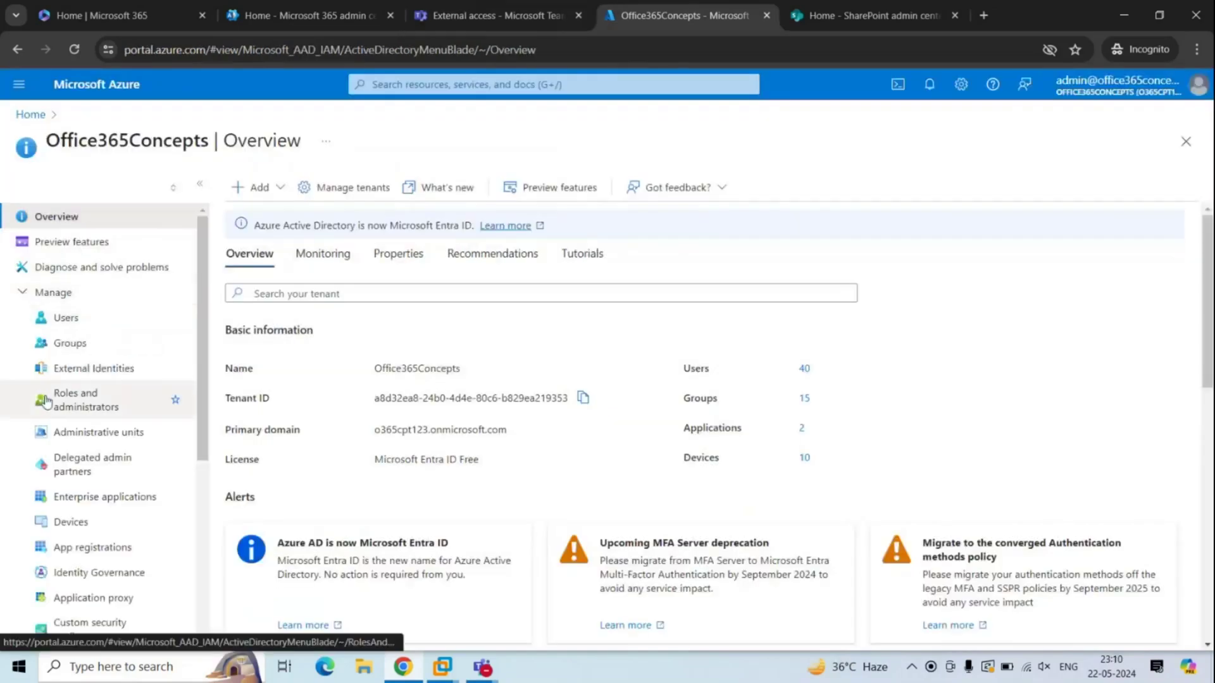
pyautogui.click(102, 370)
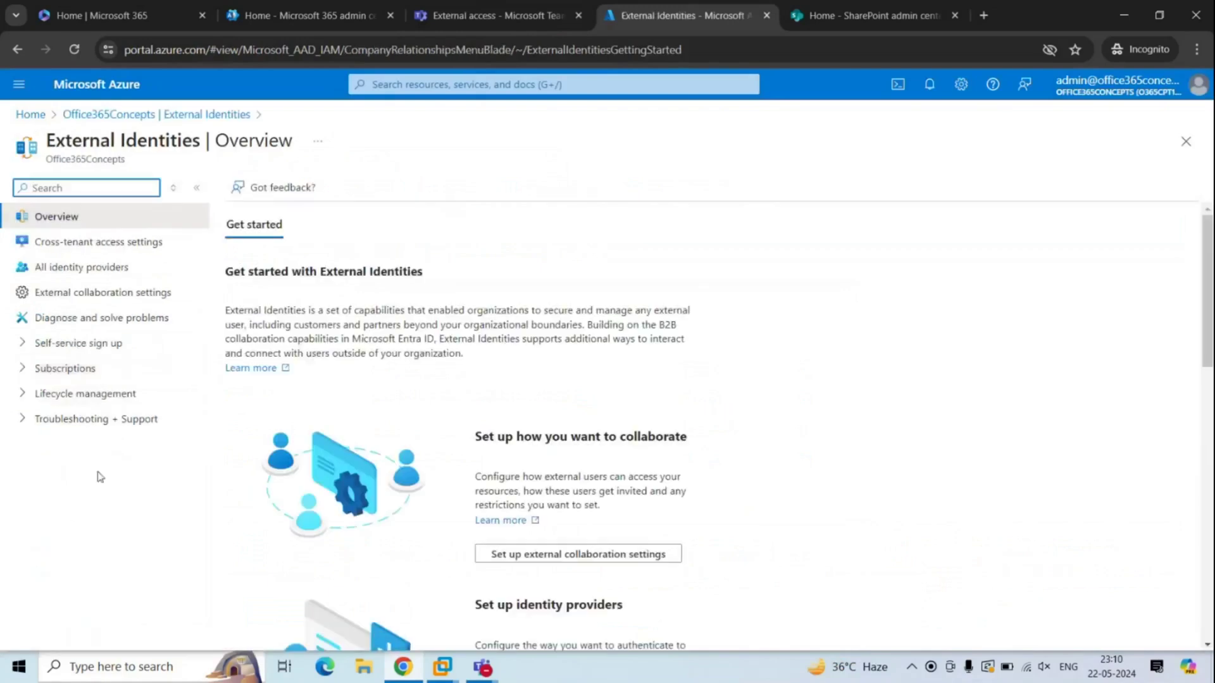
pyautogui.click(78, 296)
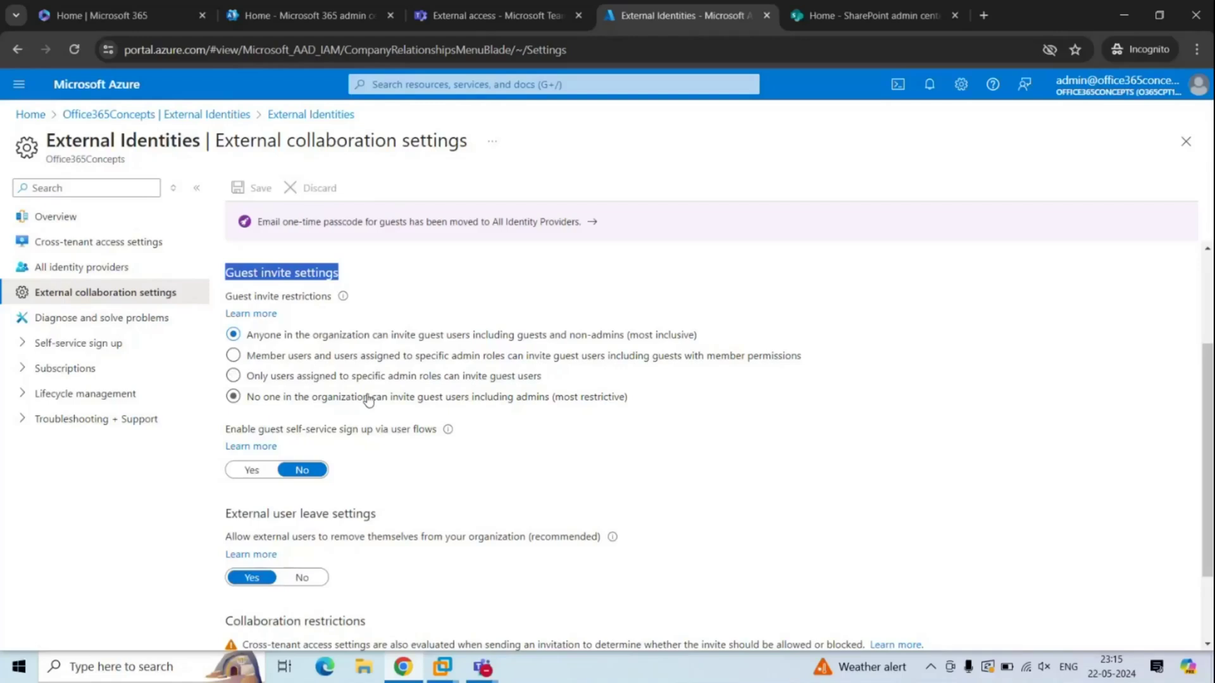
# Review the guest invite settings, external user leave settings and collaboration restrictions
pyautogui.scroll(-2, 368, 400)
pyautogui.tripleClick(475, 415)
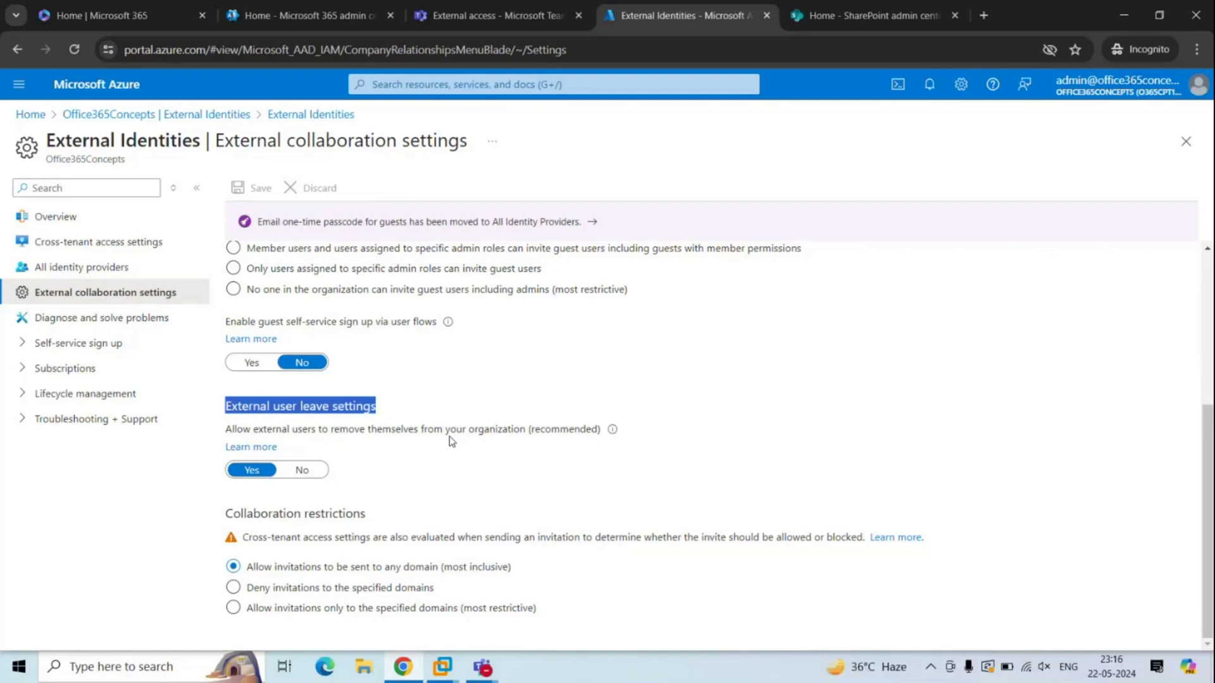
pyautogui.moveTo(225, 513); pyautogui.dragTo(396, 516)
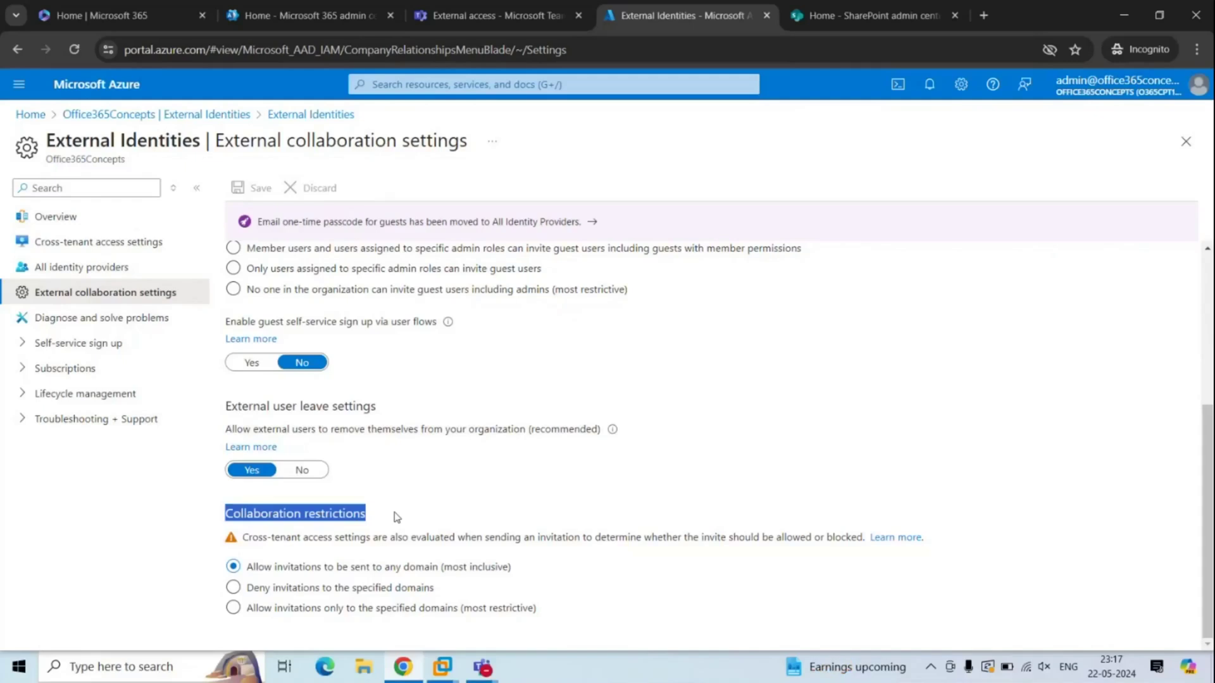
pyautogui.click(543, 491)
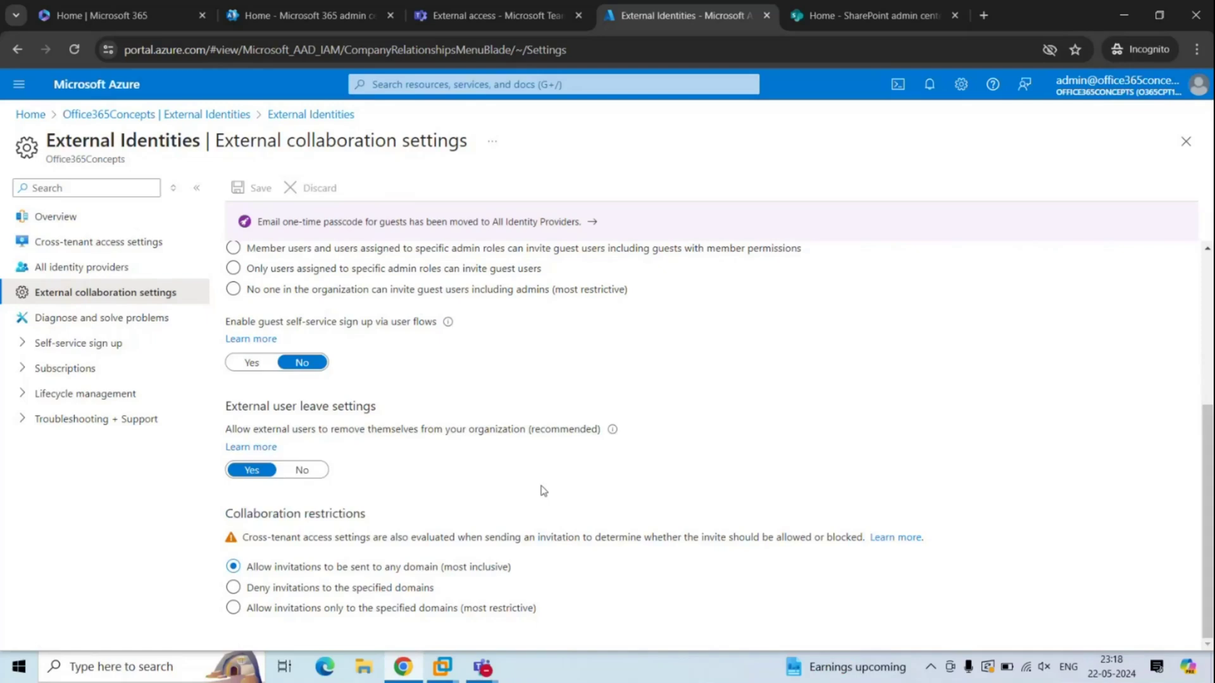
# Switch to the Microsoft 365 admin center and open the Microsoft 365 Groups guest settings in the organization settings
pyautogui.click(293, 19)
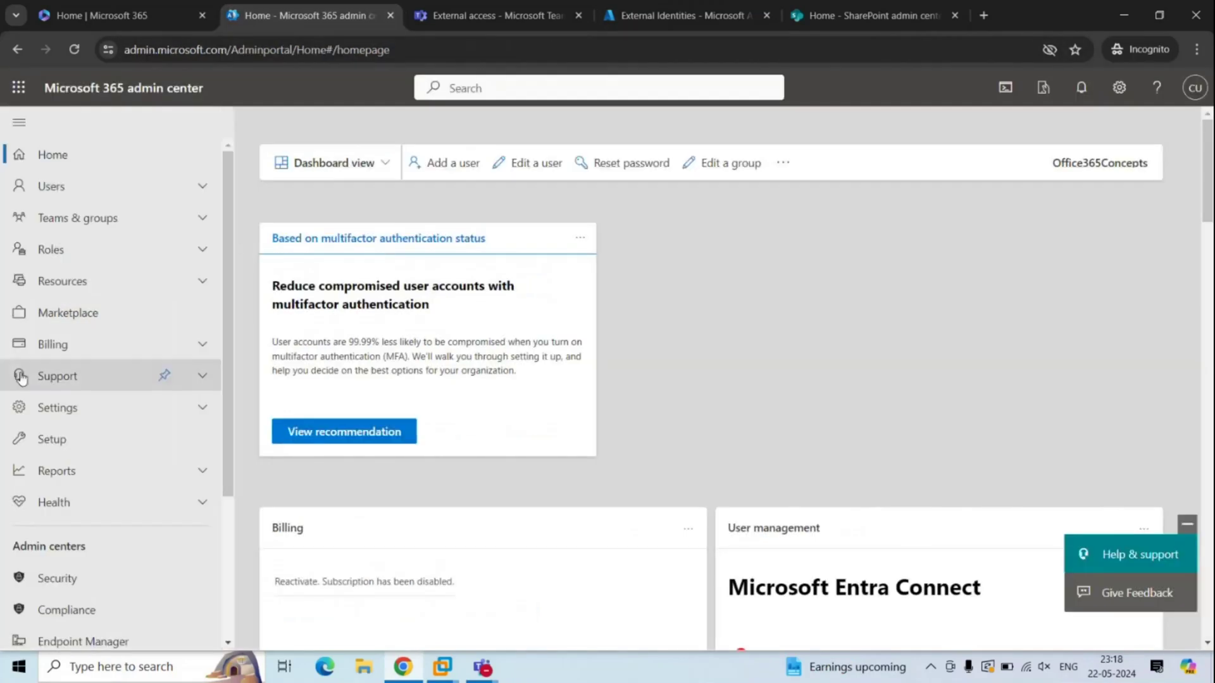
pyautogui.click(66, 405)
pyautogui.click(86, 489)
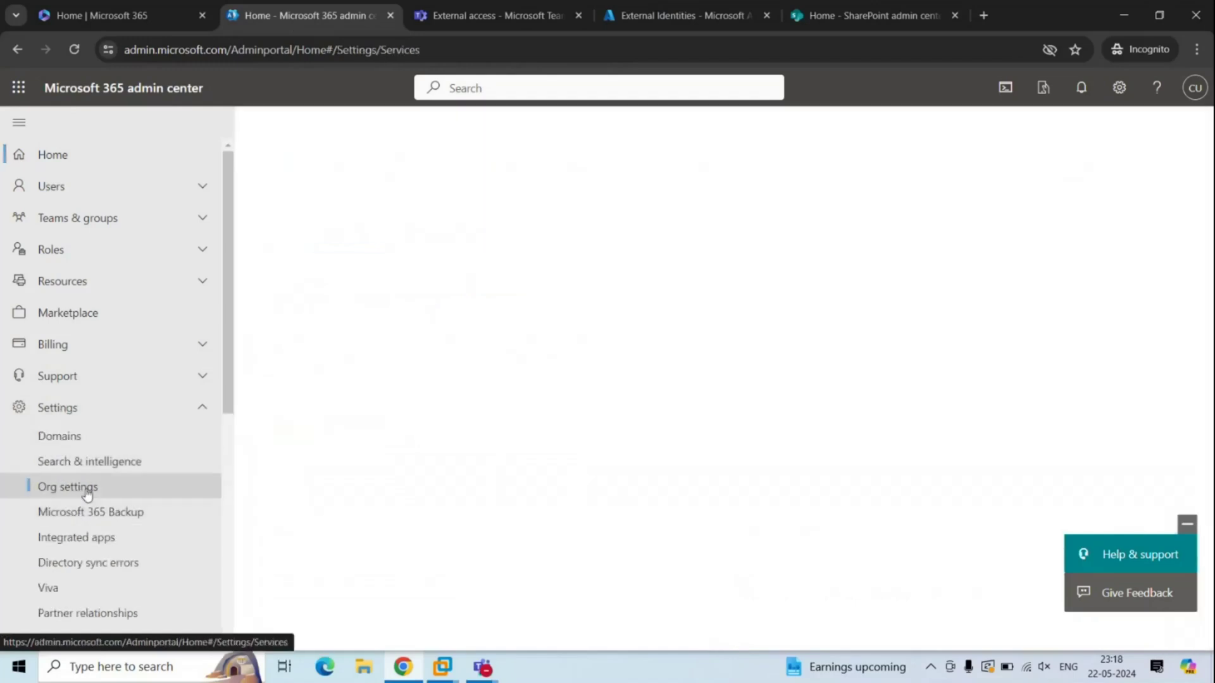
pyautogui.scroll(-9, 418, 345)
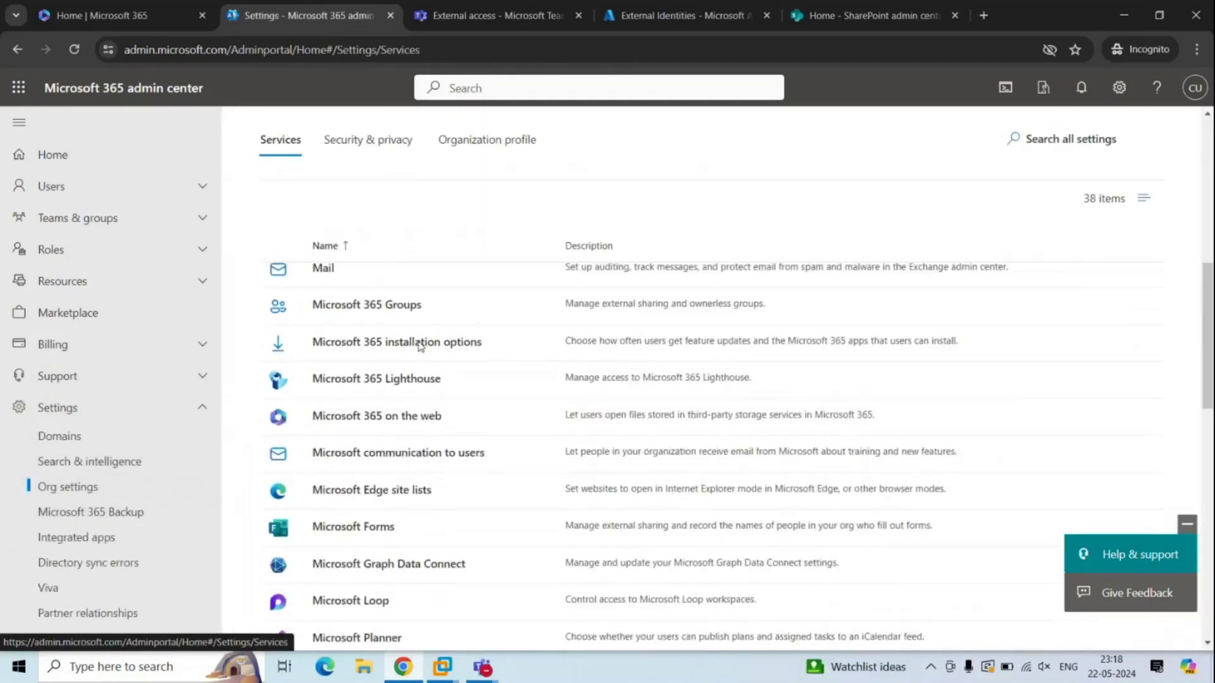
pyautogui.scroll(1, 417, 345)
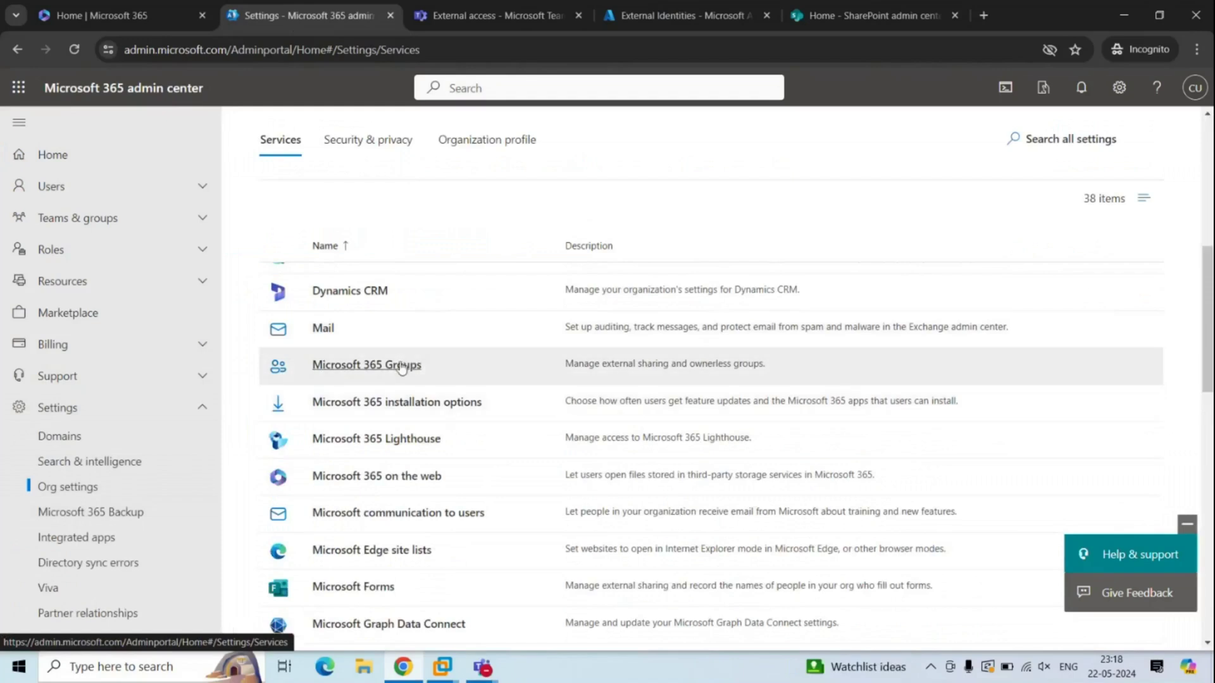
pyautogui.click(400, 366)
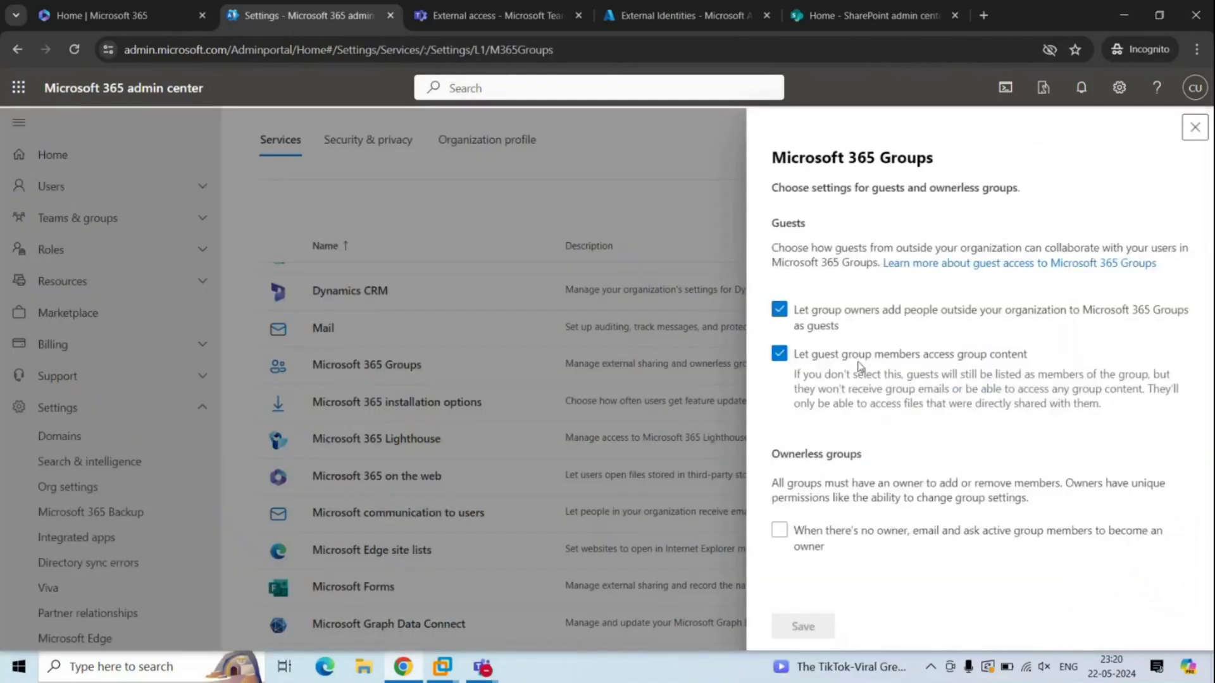
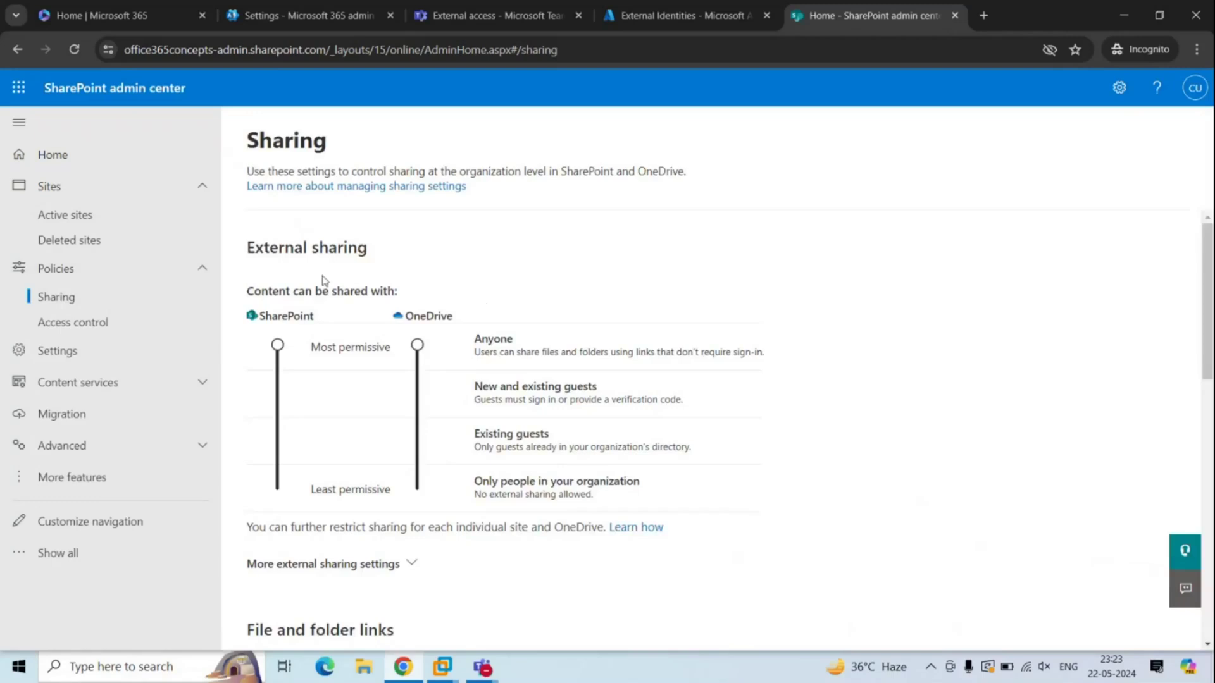
# Review the organization-level external sharing and file and folder link settings in the SharePoint admin center
pyautogui.moveTo(305, 291); pyautogui.dragTo(427, 298)
pyautogui.click(443, 289)
pyautogui.moveTo(596, 386); pyautogui.dragTo(518, 386)
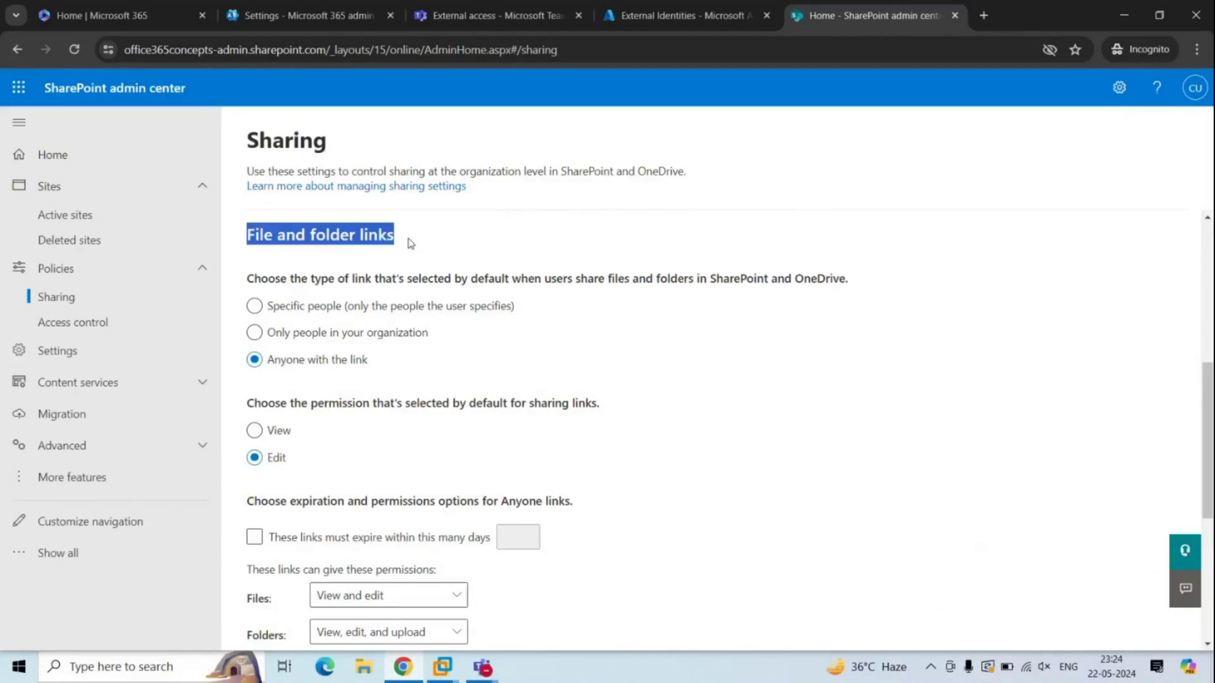
pyautogui.click(411, 243)
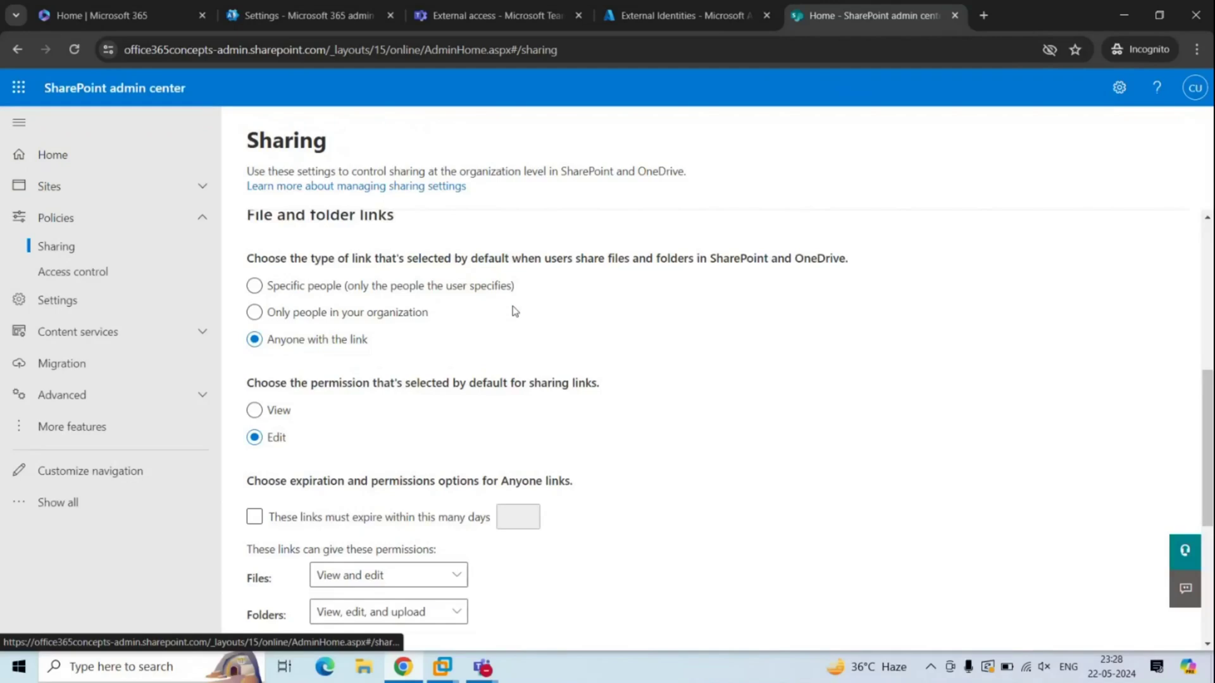
# Open the sharing settings of the active site team1 and review its external sharing options
pyautogui.click(94, 197)
pyautogui.click(98, 215)
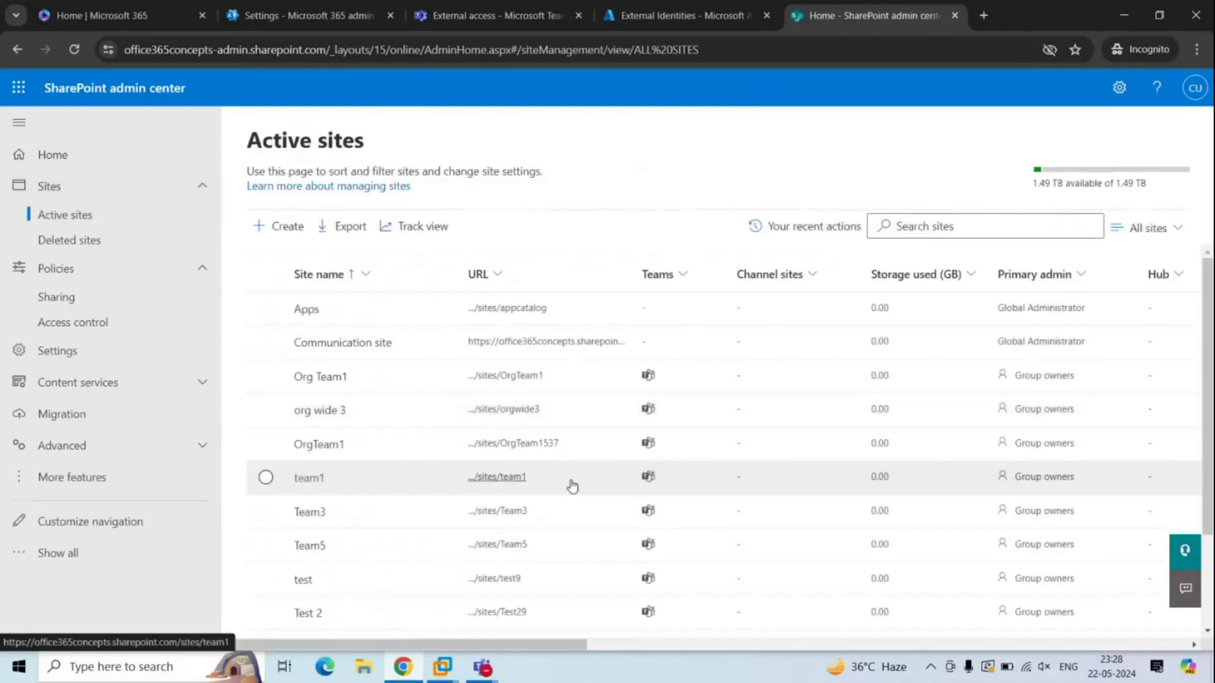
pyautogui.click(266, 479)
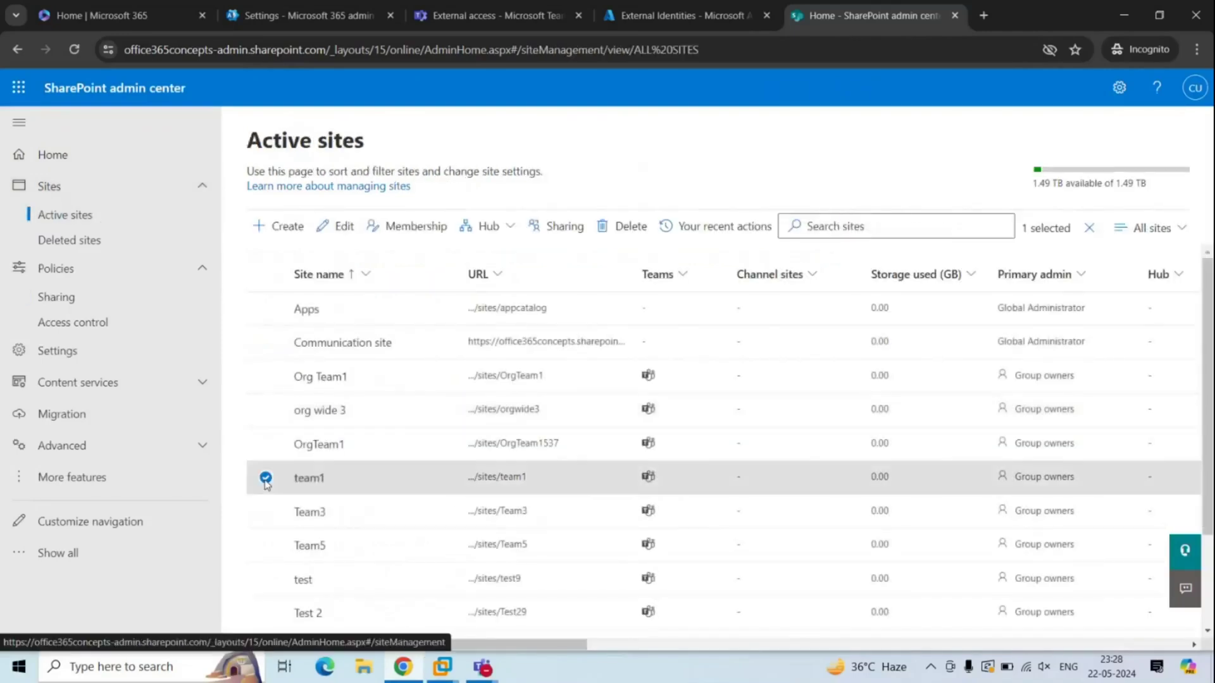
pyautogui.click(556, 226)
pyautogui.moveTo(497, 289); pyautogui.dragTo(597, 290)
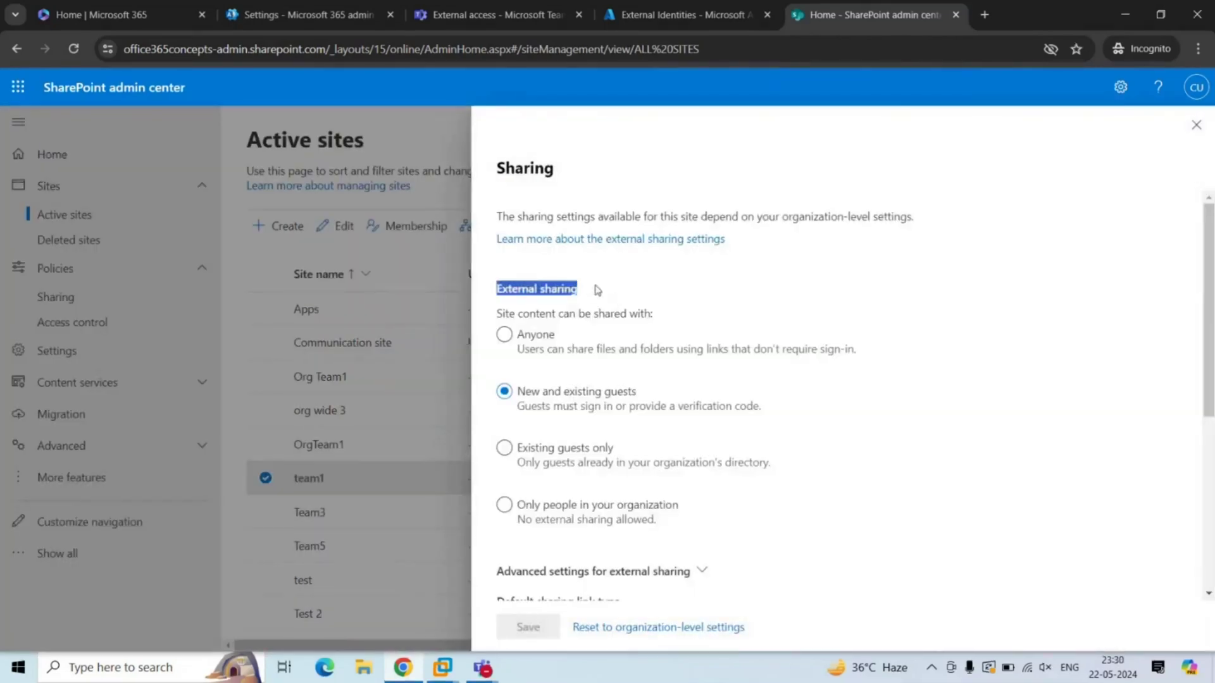